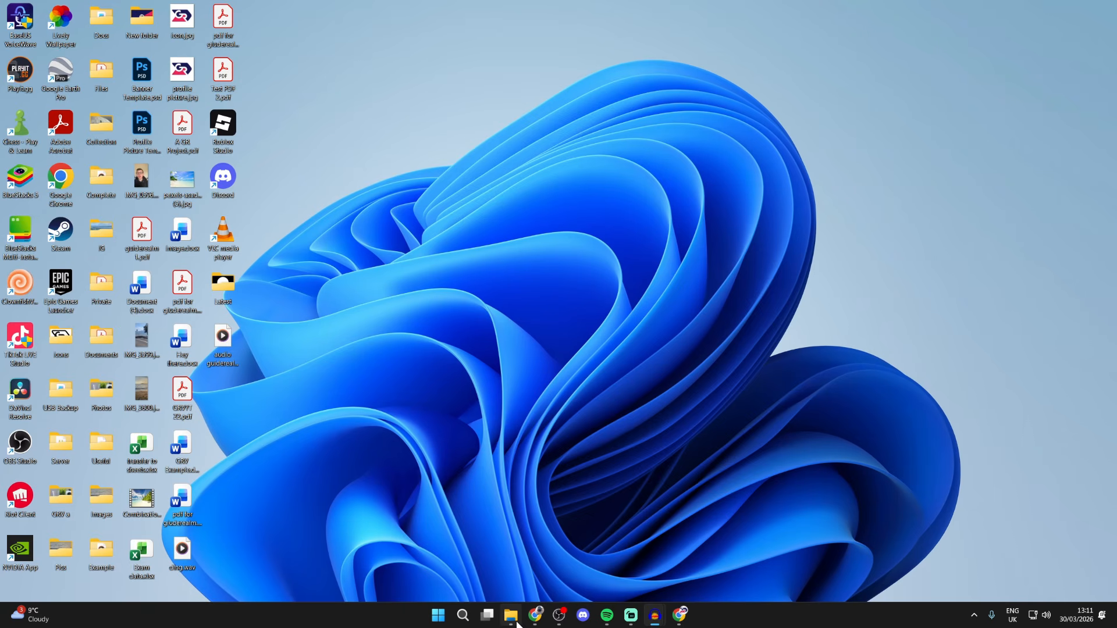
Open This PC in File Explorer and select the New Volume (D:) drive
{"action": "left_click", "coordinate": [461, 553]}
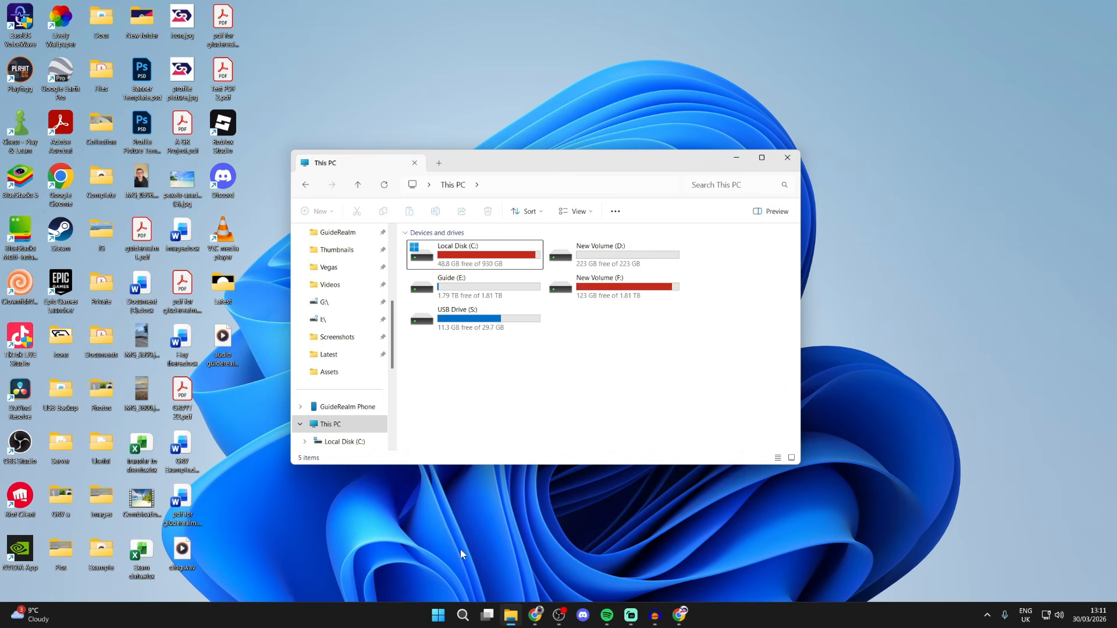
{"action": "scroll", "coordinate": [369, 337], "scroll_direction": "down", "scroll_amount": 3}
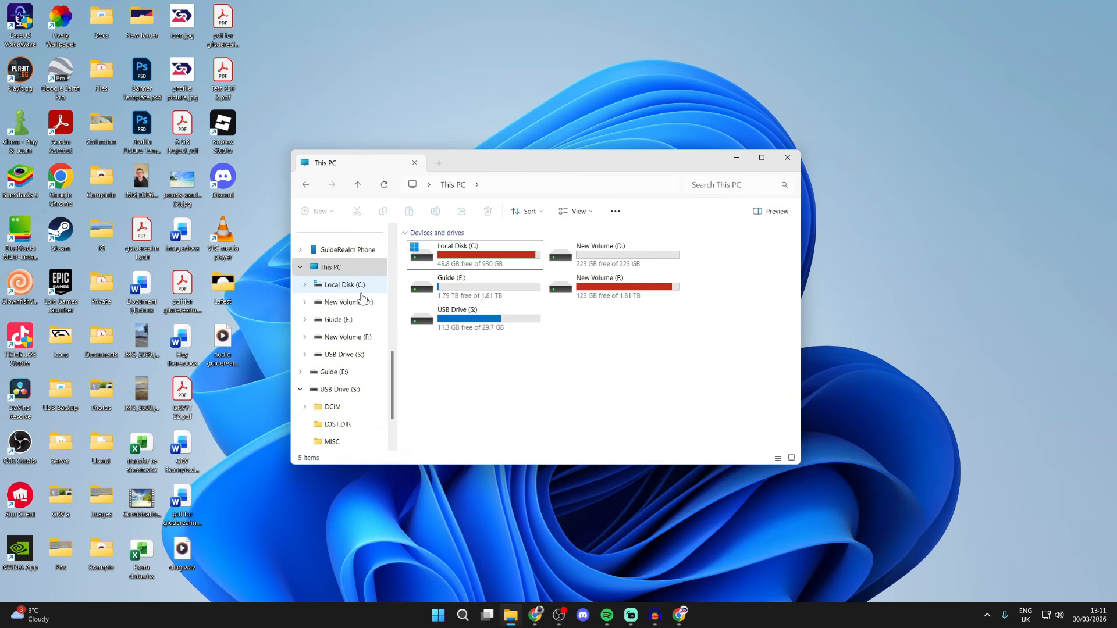
{"action": "scroll", "coordinate": [365, 295], "scroll_direction": "up", "scroll_amount": 6}
{"action": "scroll", "coordinate": [362, 302], "scroll_direction": "down", "scroll_amount": 9}
{"action": "scroll", "coordinate": [361, 303], "scroll_direction": "up", "scroll_amount": 5}
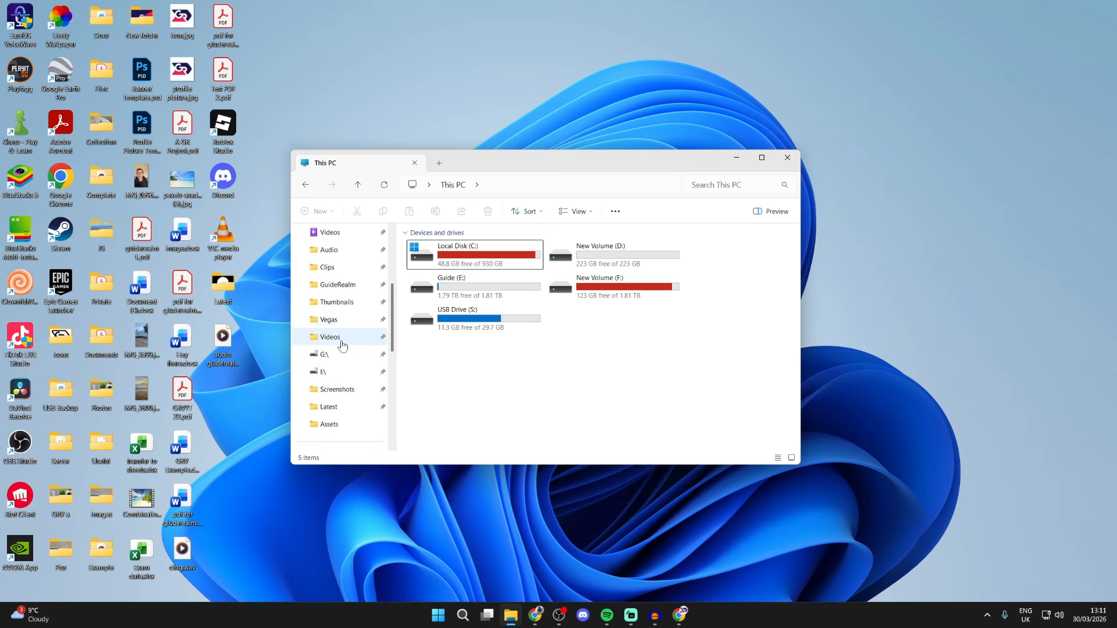
{"action": "scroll", "coordinate": [339, 334], "scroll_direction": "down", "scroll_amount": 1}
{"action": "left_click", "coordinate": [336, 427]}
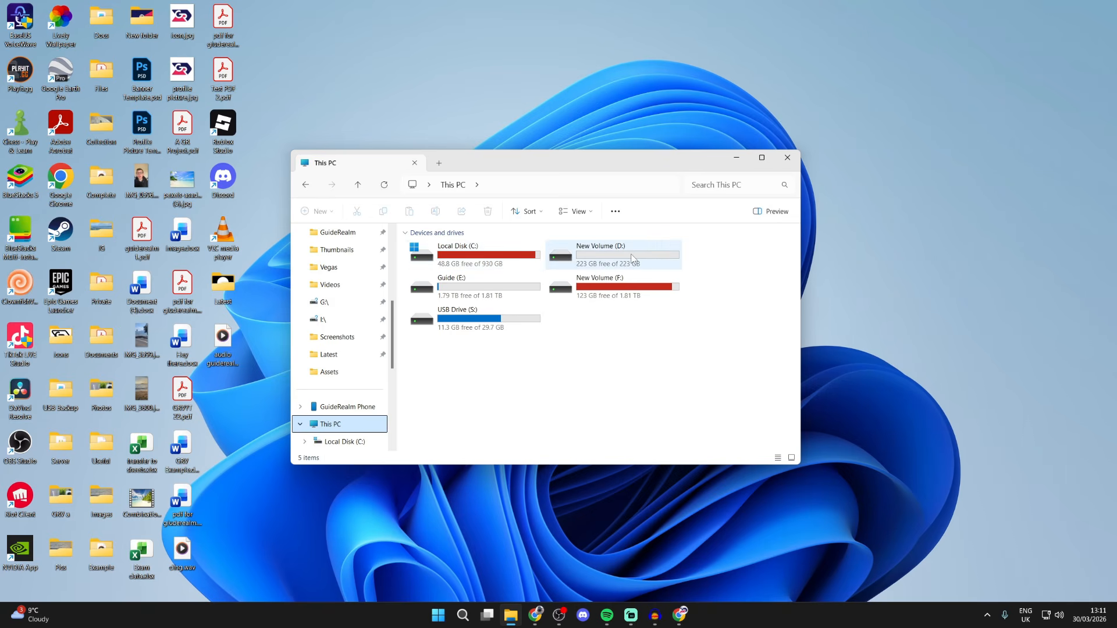
{"action": "left_click", "coordinate": [654, 264]}
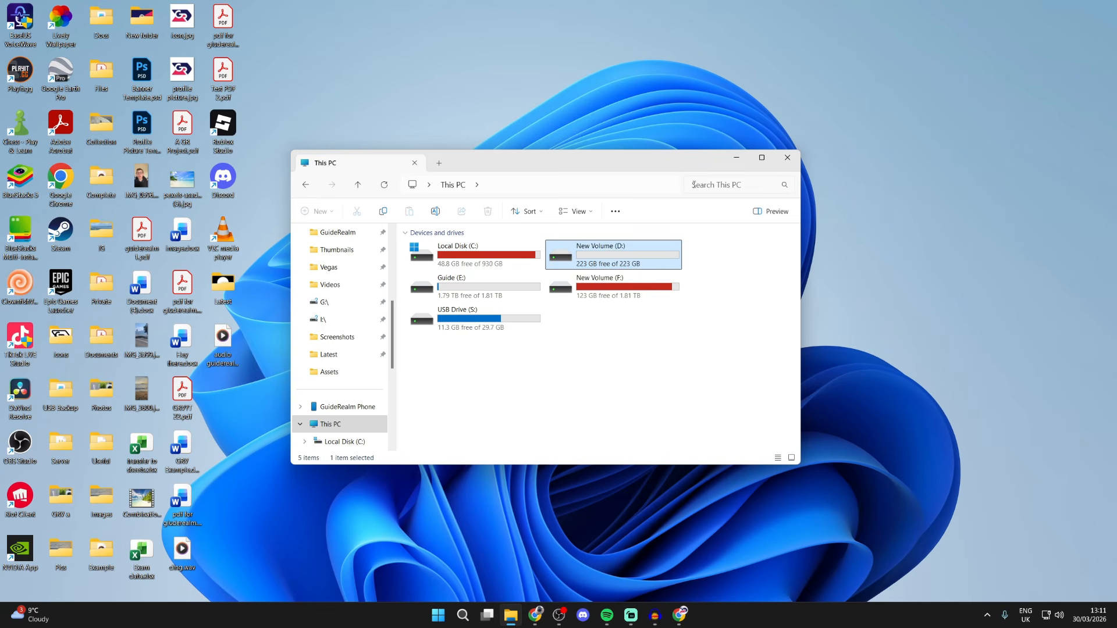
Open Disk Management by running diskmgmt.msc from the Run dialog
{"action": "left_click", "coordinate": [463, 617]}
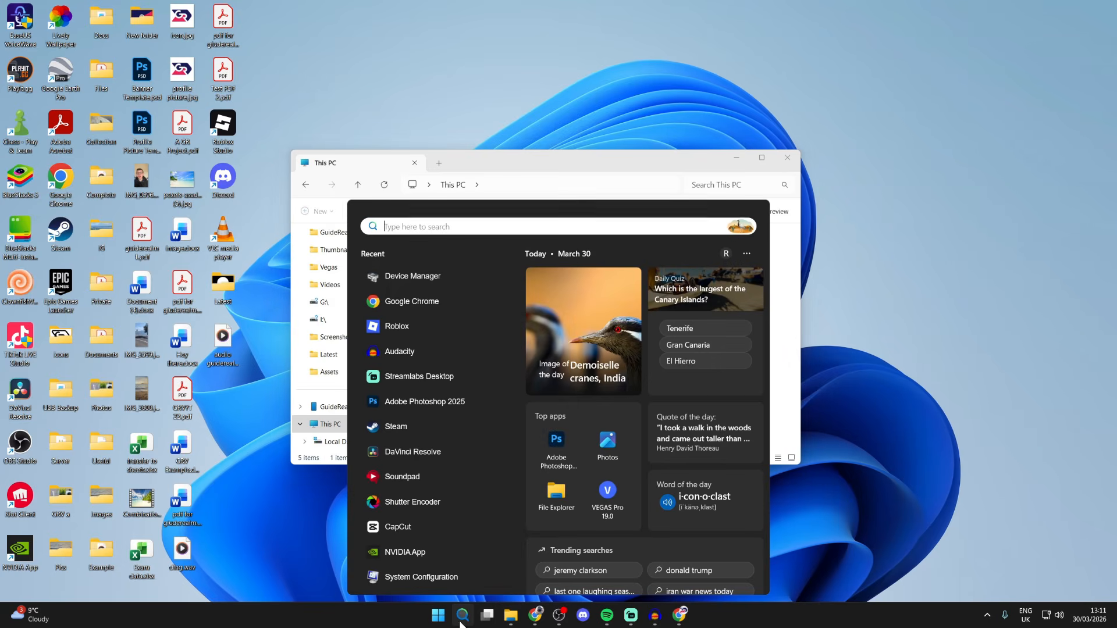
{"action": "type", "text": "run"}
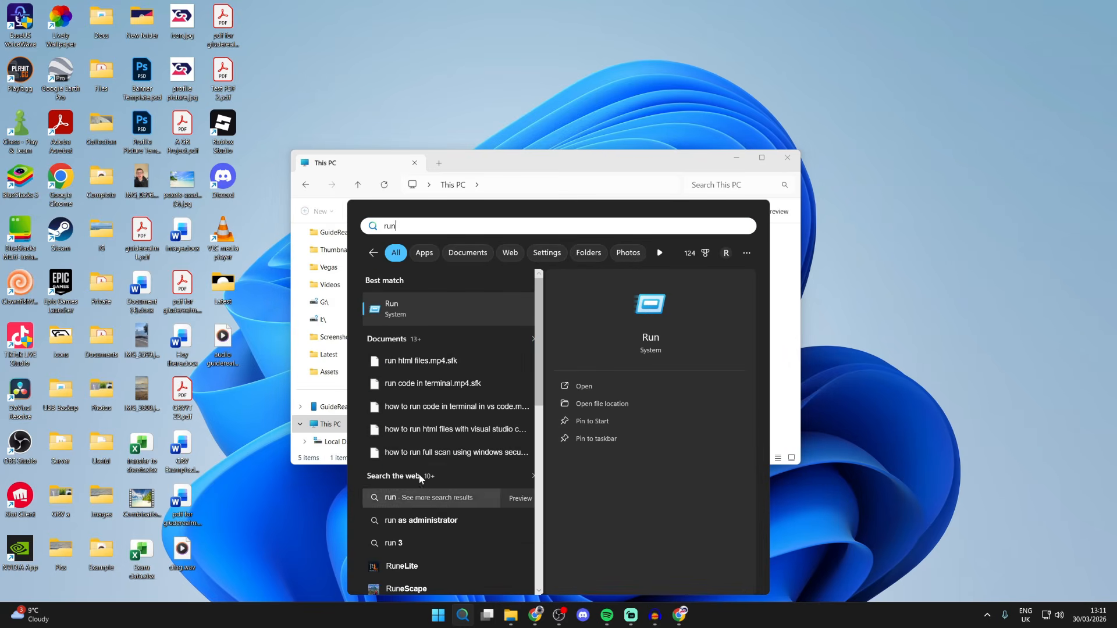
{"action": "left_click", "coordinate": [417, 319]}
{"action": "type", "text": "appdata"}
{"action": "key", "text": "ctrl+a"}
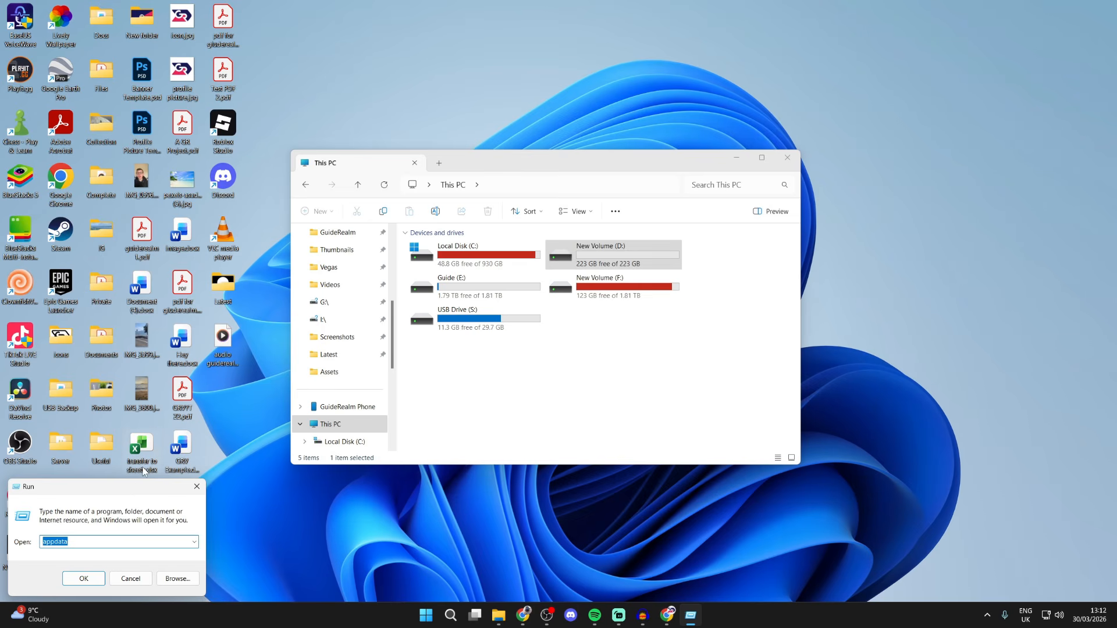
{"action": "type", "text": "diskmgmt"}
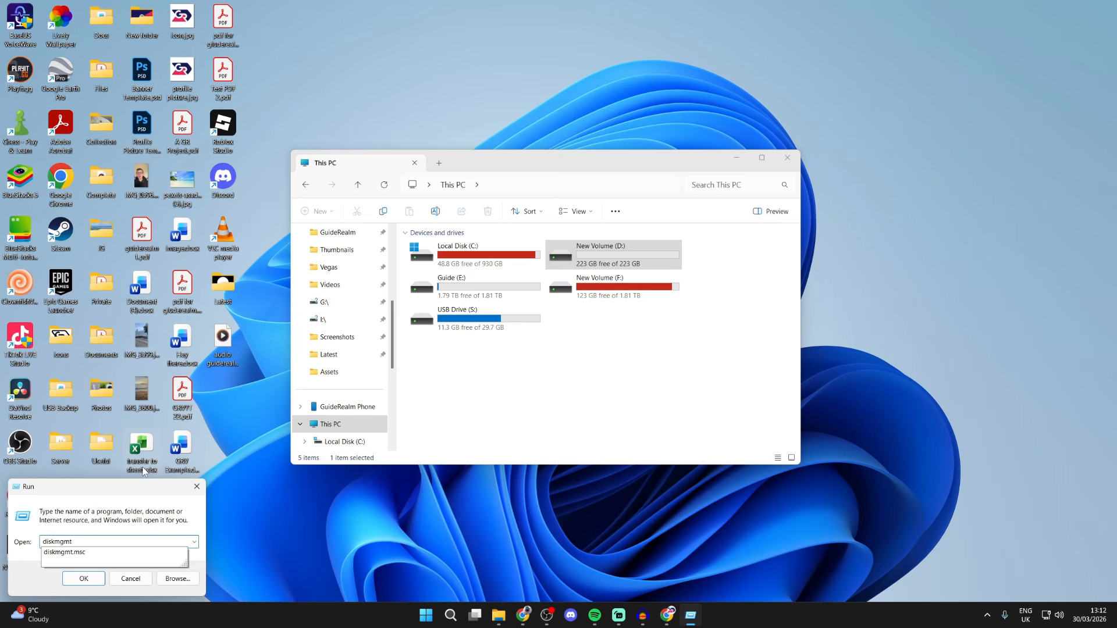
{"action": "type", "text": ".msc"}
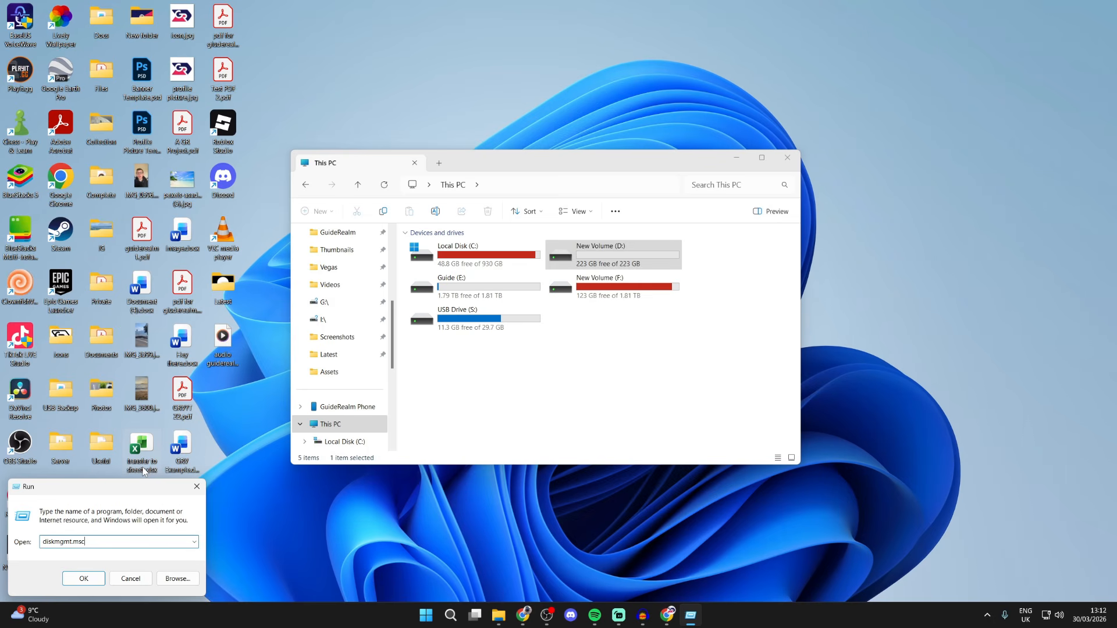
{"action": "left_click", "coordinate": [77, 578]}
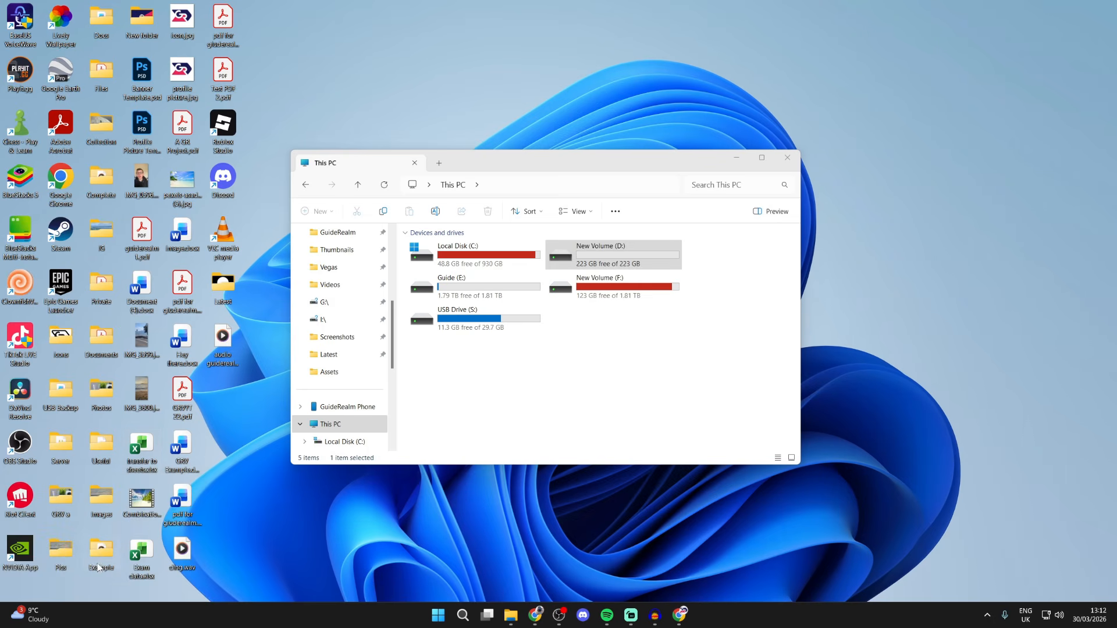
Locate New Volume (D:) on Disk 1 in Disk Management and compare it with the drives listed under This PC
{"action": "left_click_drag", "start_coordinate": [364, 65], "coordinate": [625, 161]}
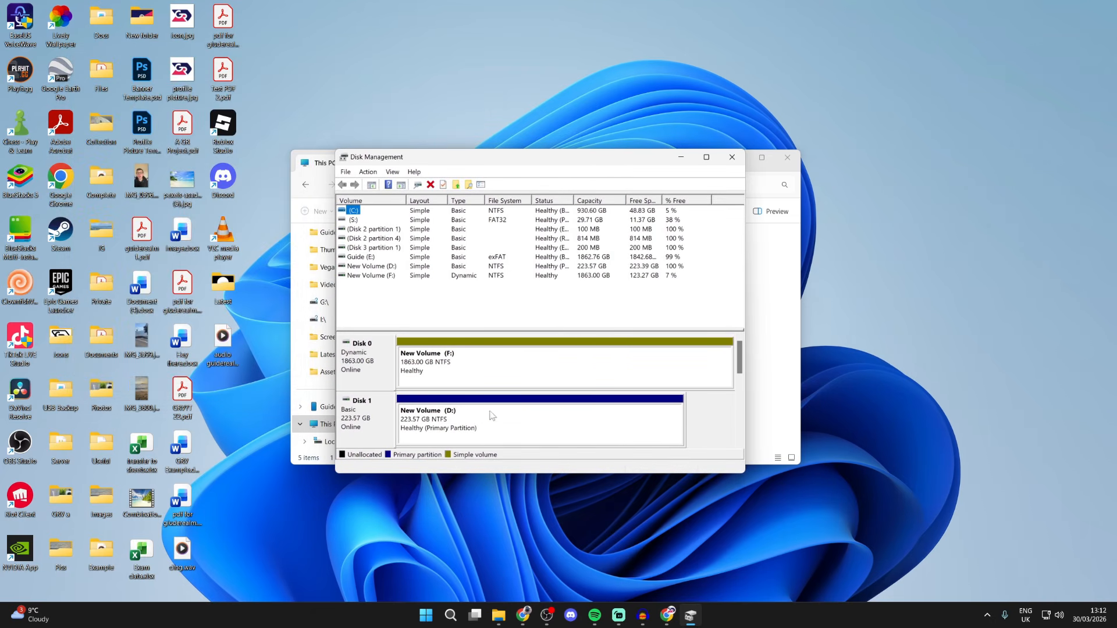
{"action": "left_click_drag", "start_coordinate": [738, 351], "coordinate": [716, 368]}
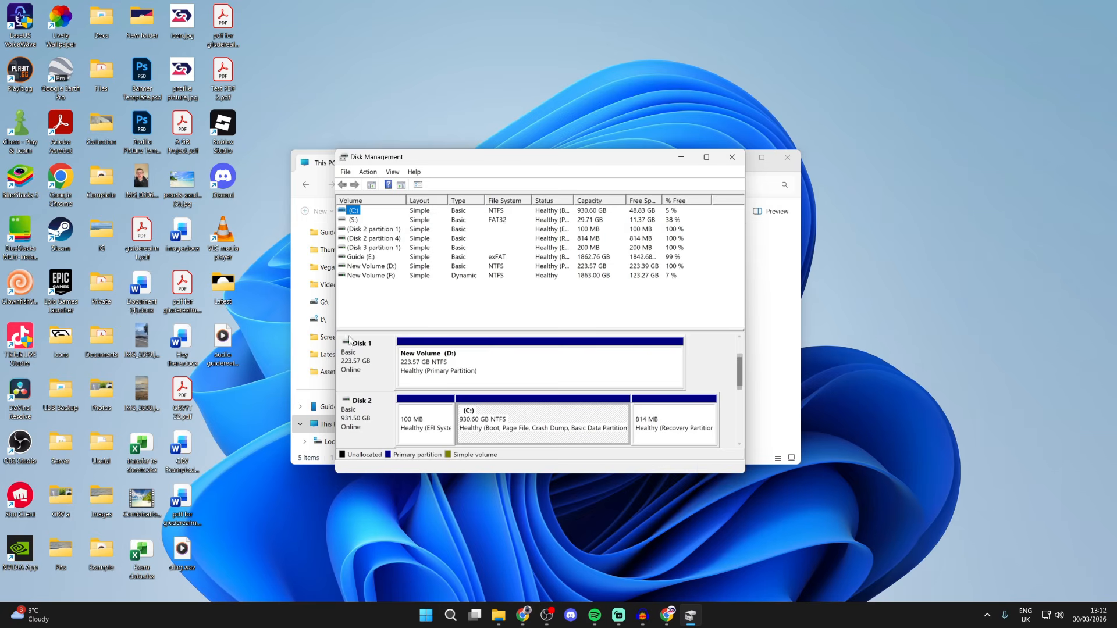
{"action": "left_click", "coordinate": [459, 362]}
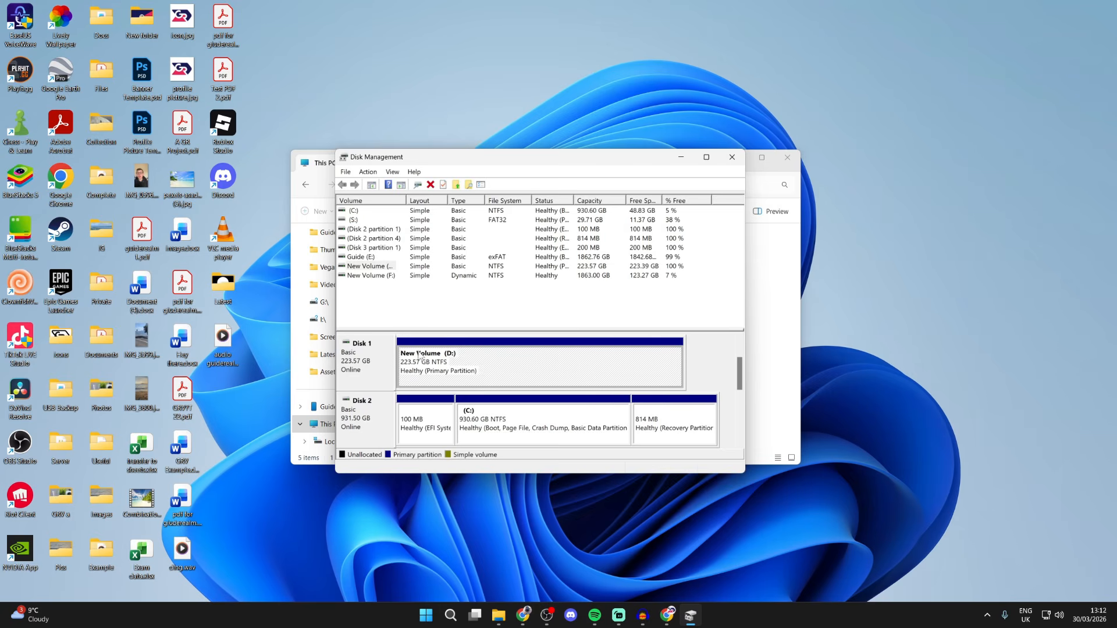
{"action": "left_click", "coordinate": [767, 303]}
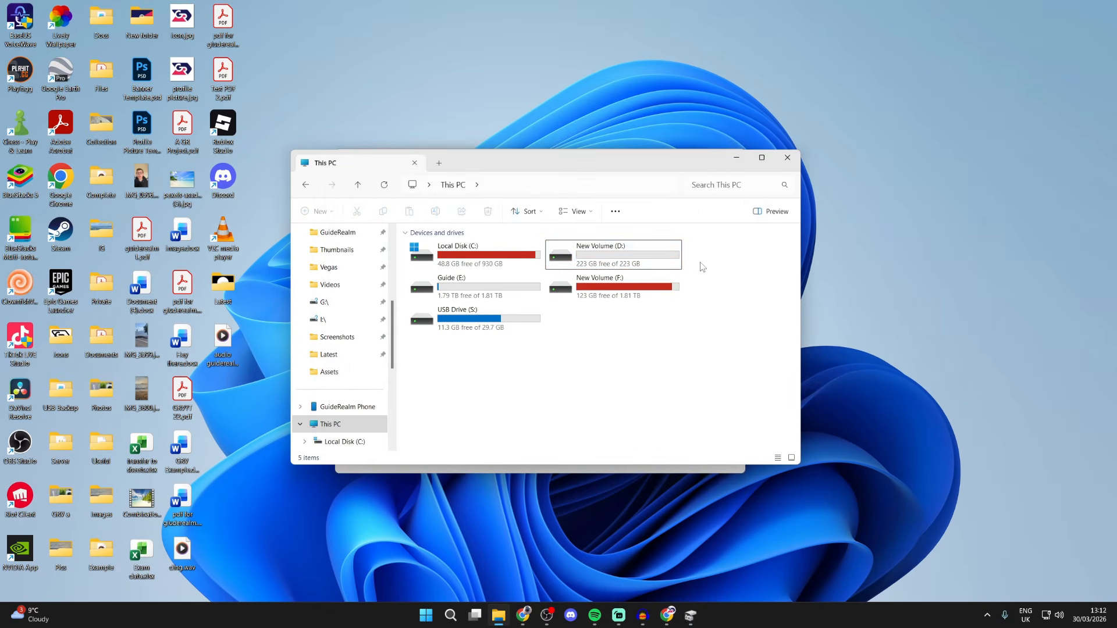
{"action": "left_click", "coordinate": [656, 469]}
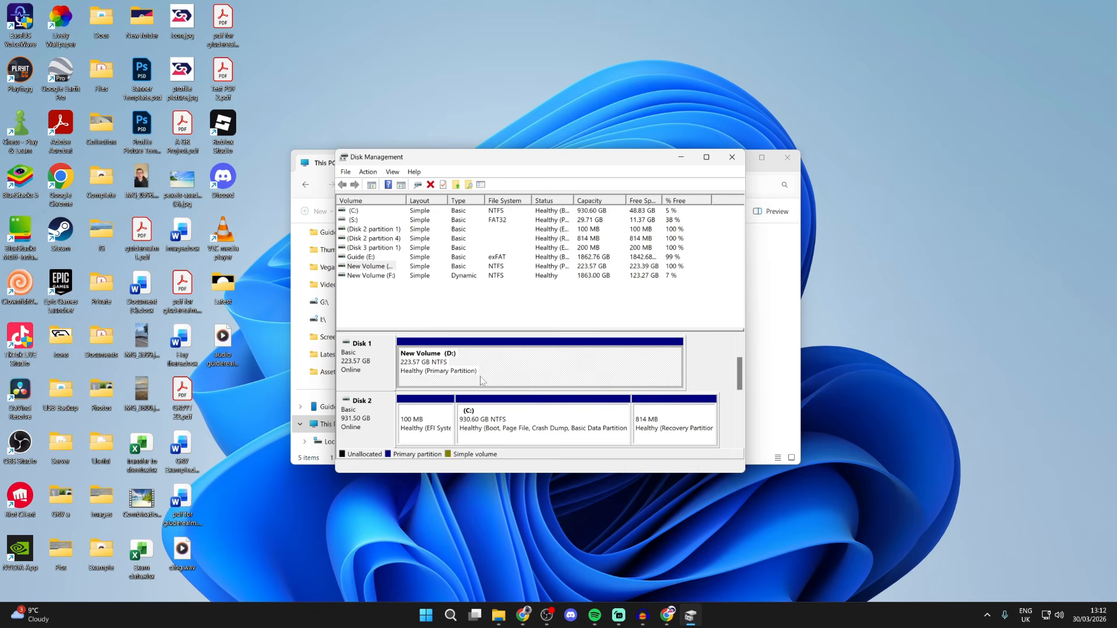
Shrink New Volume (D:) on Disk 1 by 100000 MB
{"action": "right_click", "coordinate": [515, 367]}
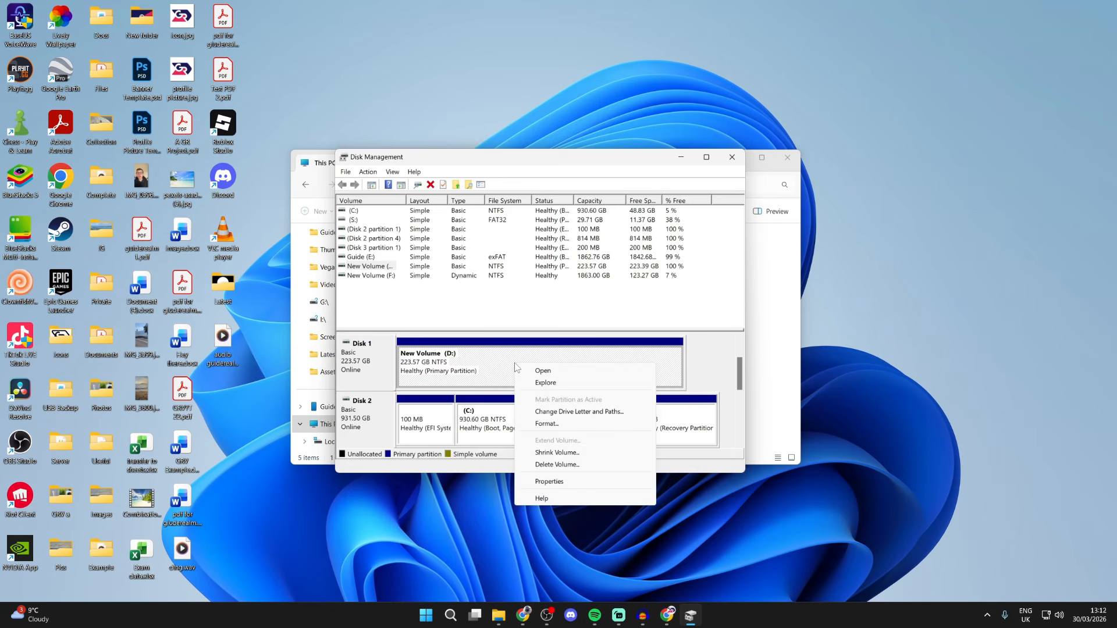
{"action": "left_click", "coordinate": [597, 452]}
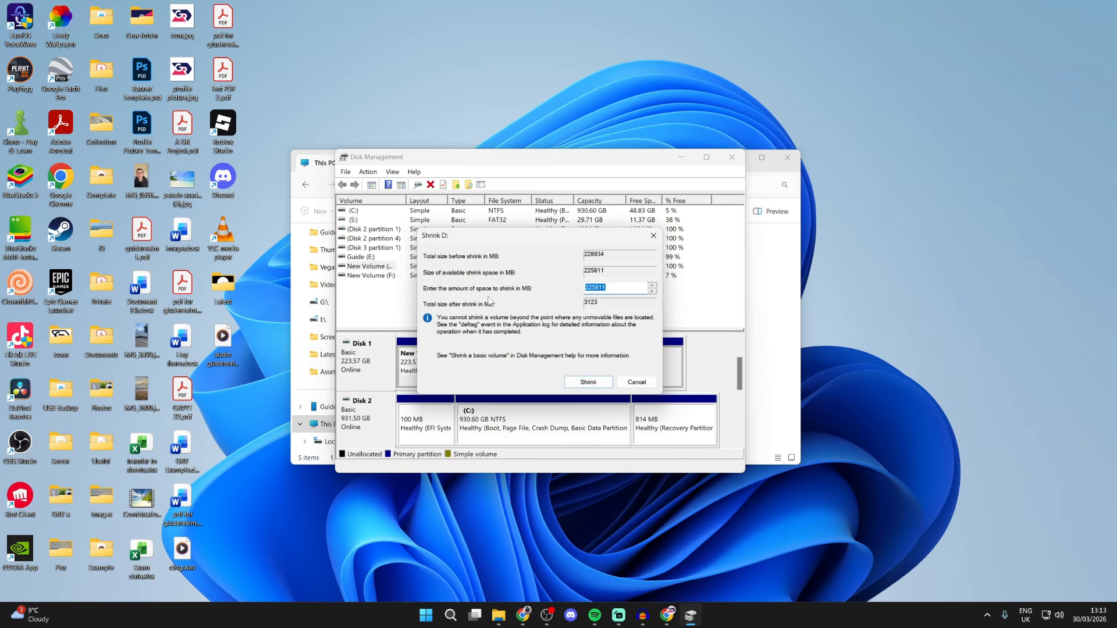
{"action": "type", "text": "10000"}
{"action": "left_click", "coordinate": [590, 382]}
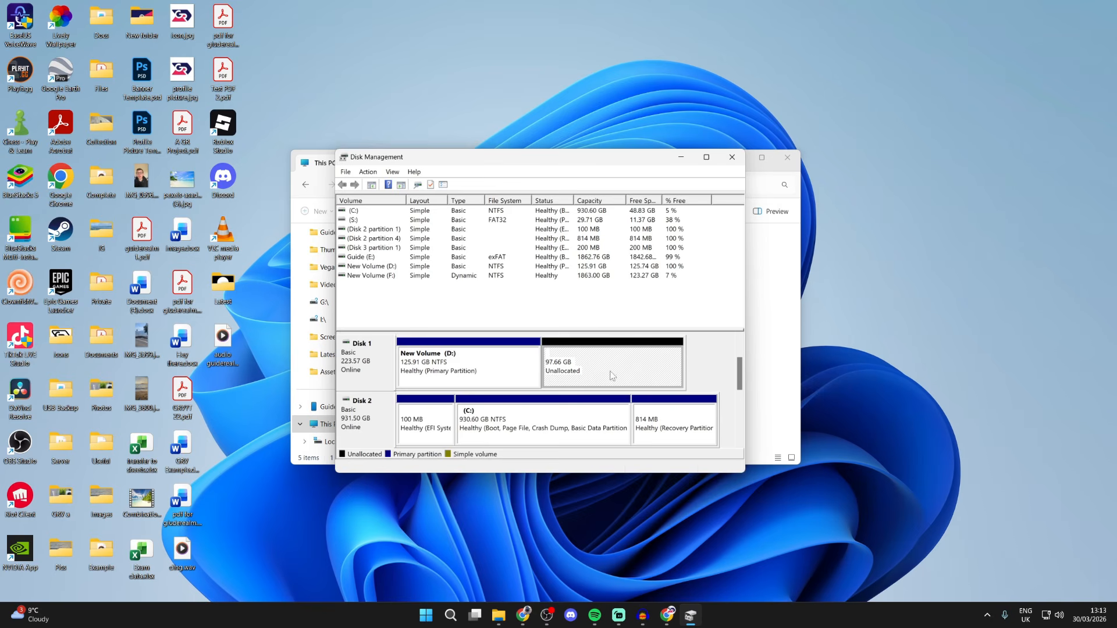
Start the New Simple Volume wizard on the unallocated space of Disk 1 and proceed to the volume size
{"action": "right_click", "coordinate": [581, 374]}
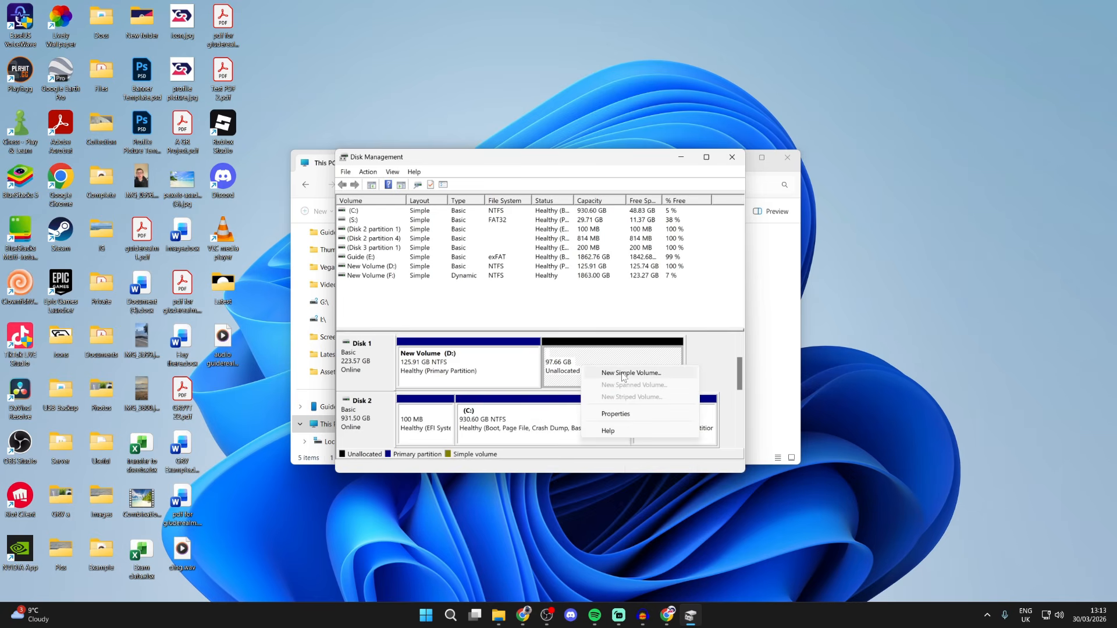
{"action": "left_click", "coordinate": [623, 374]}
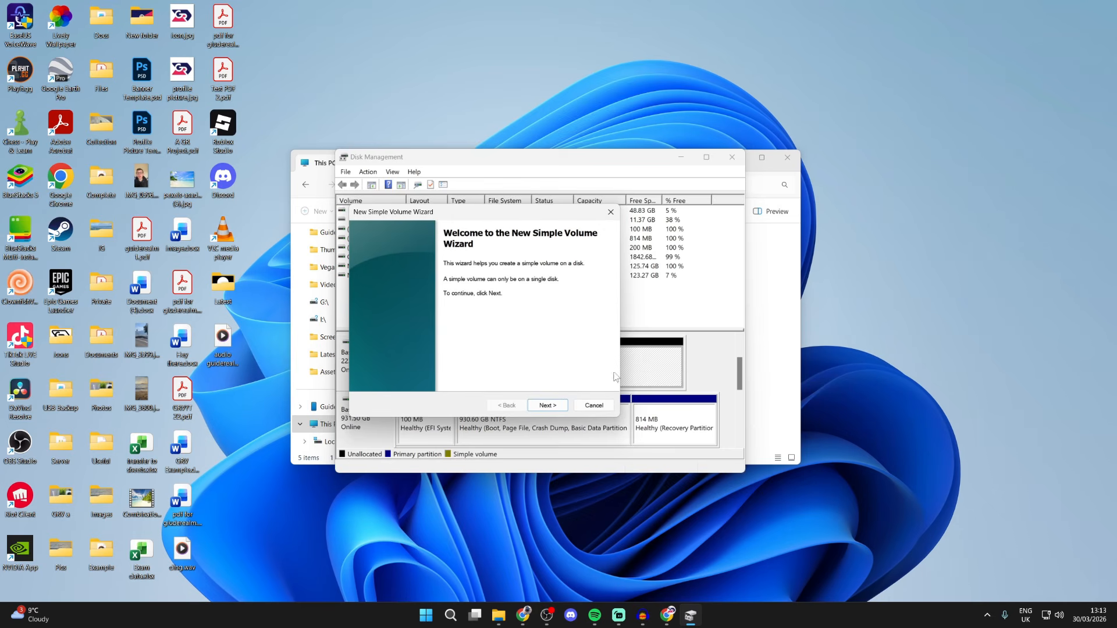
{"action": "left_click", "coordinate": [559, 403]}
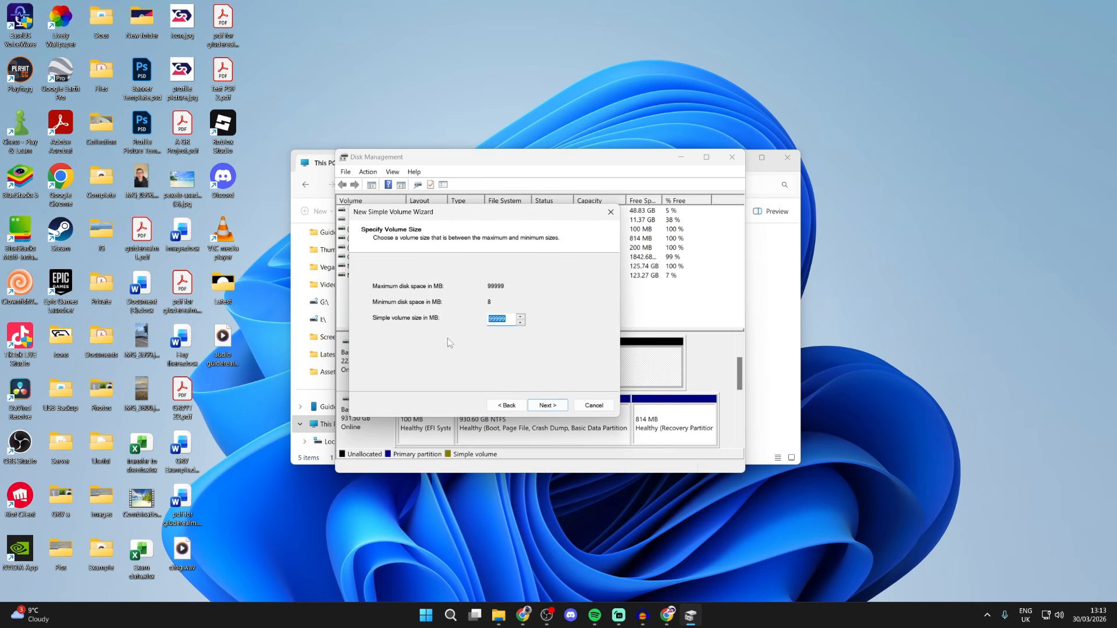
{"action": "left_click", "coordinate": [492, 318]}
{"action": "left_click_drag", "start_coordinate": [515, 317], "coordinate": [488, 318]}
{"action": "type", "text": "5000"}
{"action": "key", "text": "BackSpace"}
{"action": "key", "text": "BackSpace"}
{"action": "key", "text": "BackSpace"}
{"action": "key", "text": "BackSpace"}
{"action": "key", "text": "BackSpace"}
Set the simple volume size to 99999 MB and assign it drive letter G
{"action": "type", "text": "9"}
{"action": "left_click", "coordinate": [554, 406]}
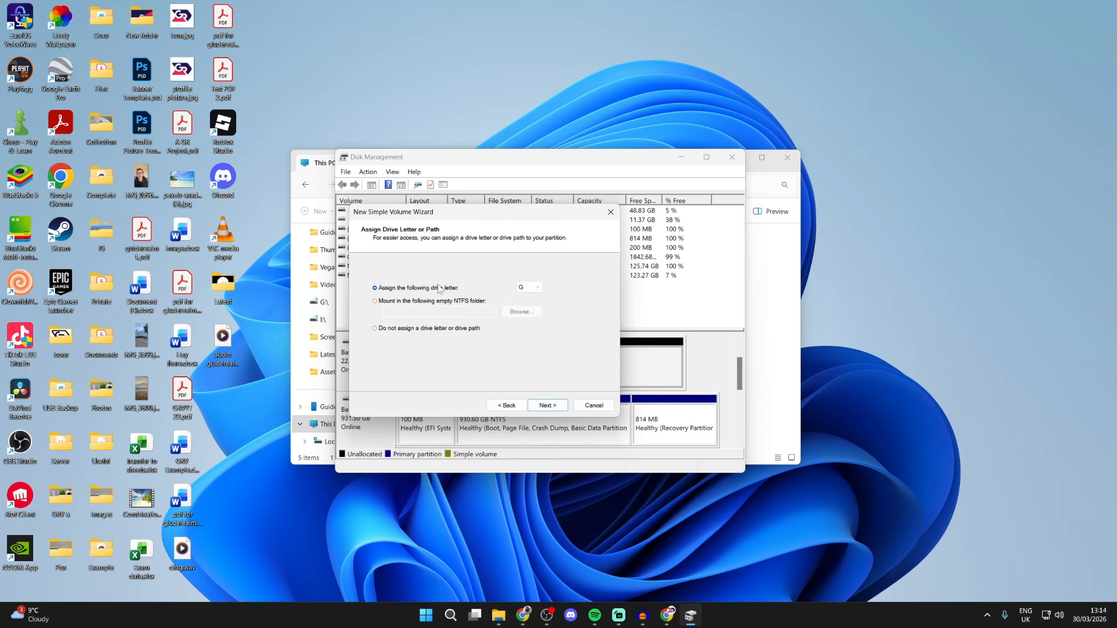
{"action": "left_click", "coordinate": [525, 287]}
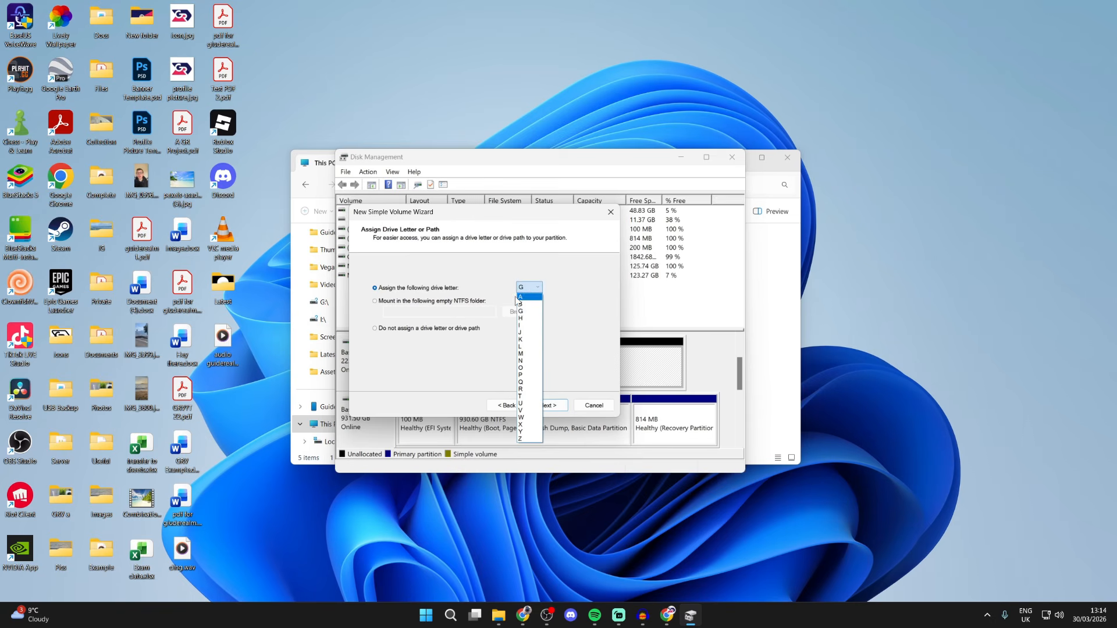
{"action": "left_click", "coordinate": [526, 314]}
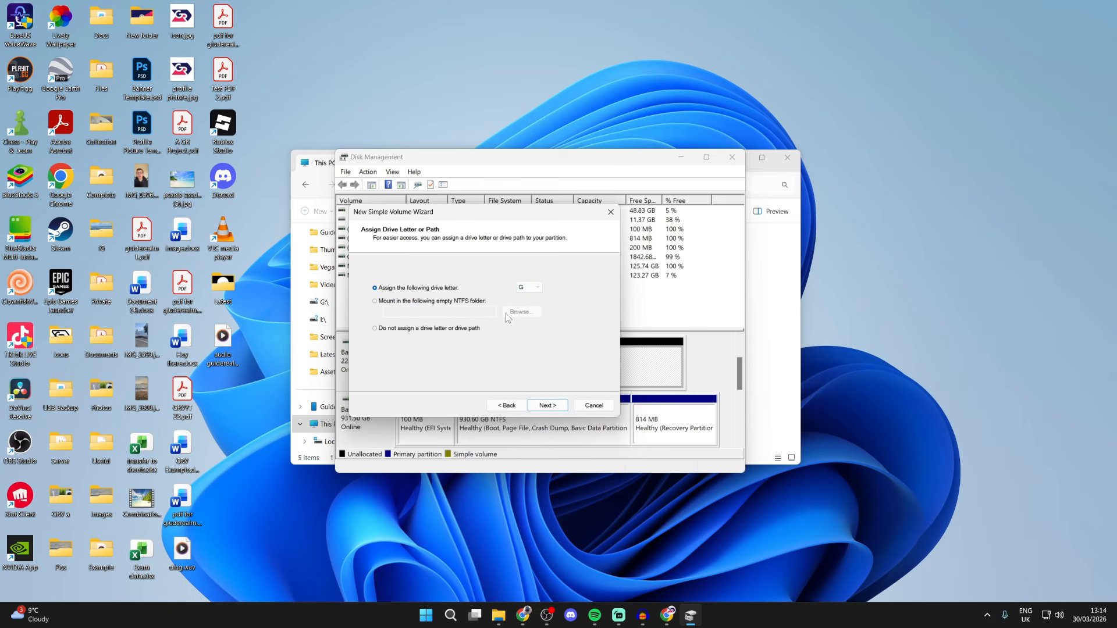
{"action": "left_click", "coordinate": [555, 409]}
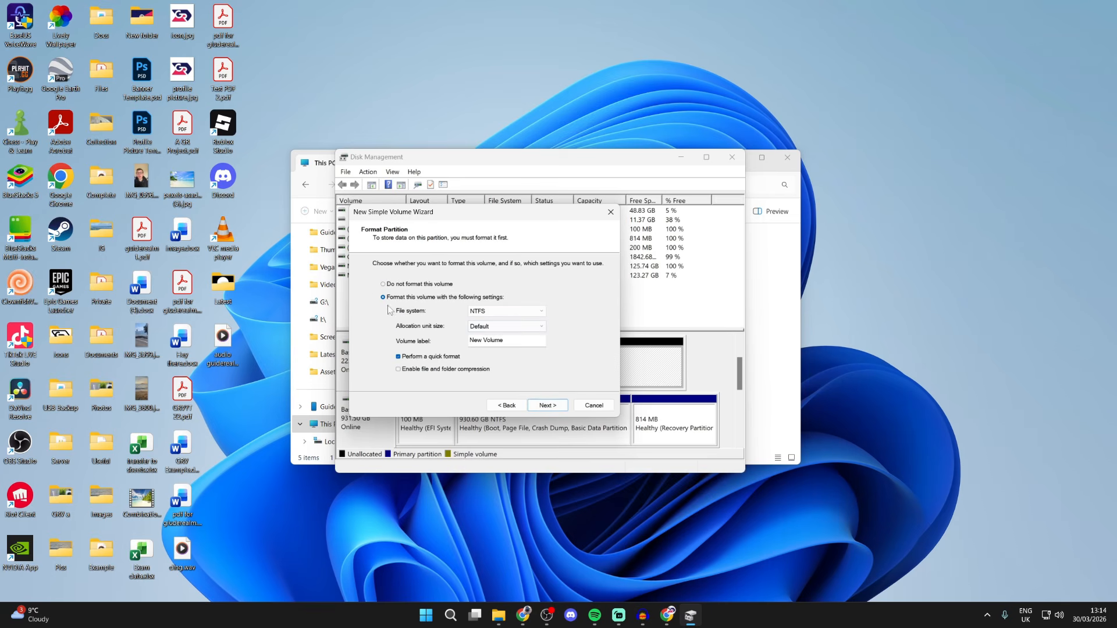
Format the new volume as NTFS with default allocation size and label New Volume, and finish the wizard
{"action": "left_click", "coordinate": [493, 315]}
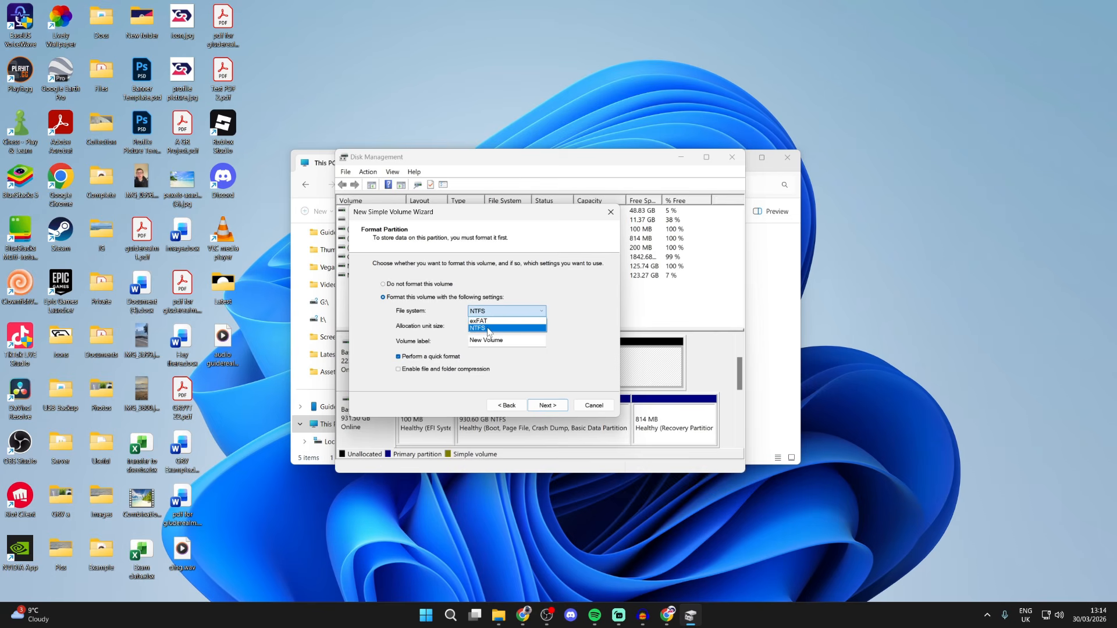
{"action": "left_click", "coordinate": [493, 328]}
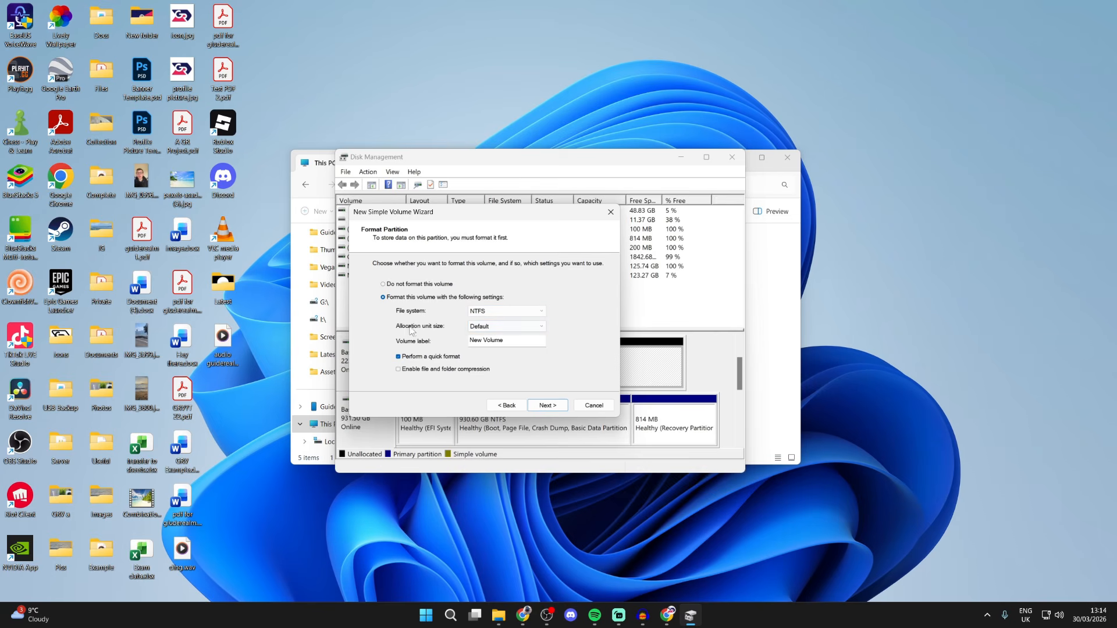
{"action": "left_click", "coordinate": [509, 340]}
{"action": "left_click", "coordinate": [547, 406]}
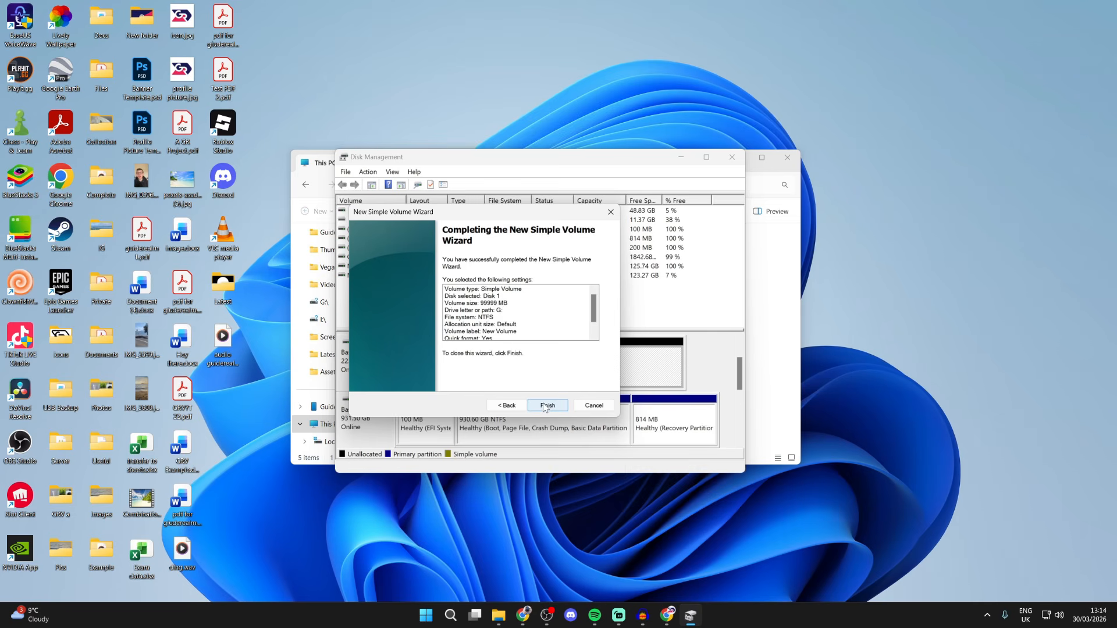
{"action": "left_click", "coordinate": [547, 406]}
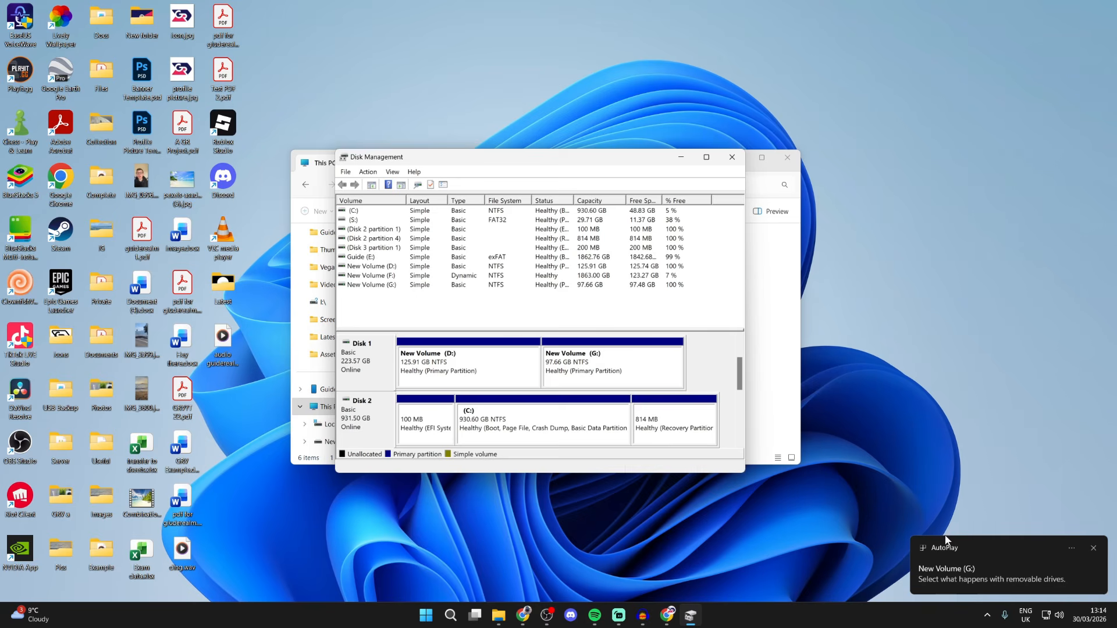
Check the drives New Volume (G:) and New Volume (D:) under This PC in File Explorer
{"action": "left_click", "coordinate": [787, 414]}
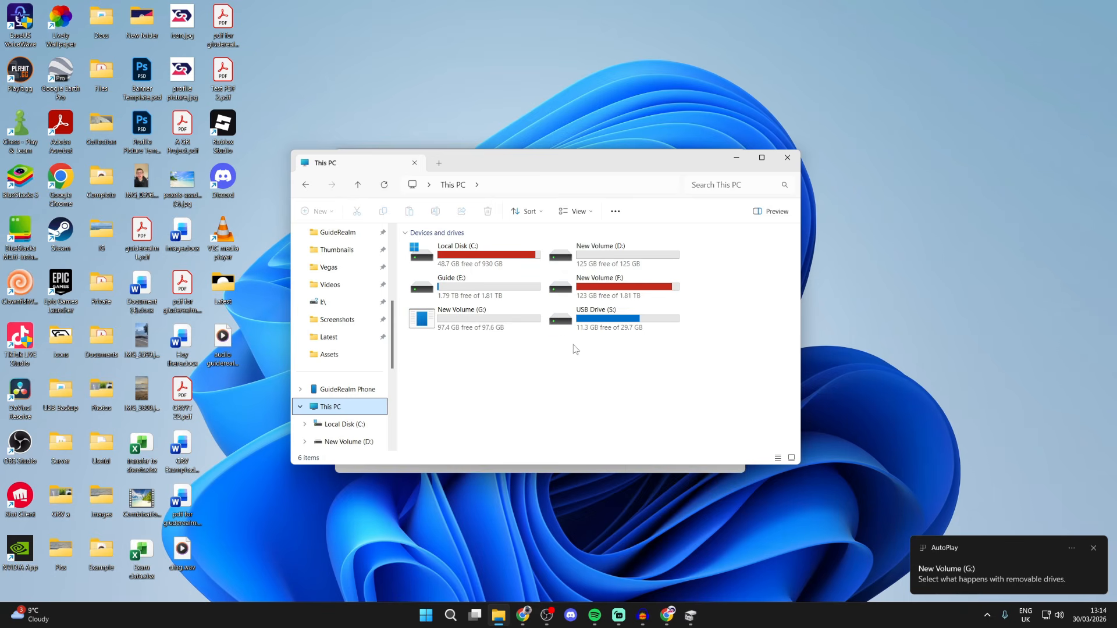
{"action": "left_click", "coordinate": [495, 325]}
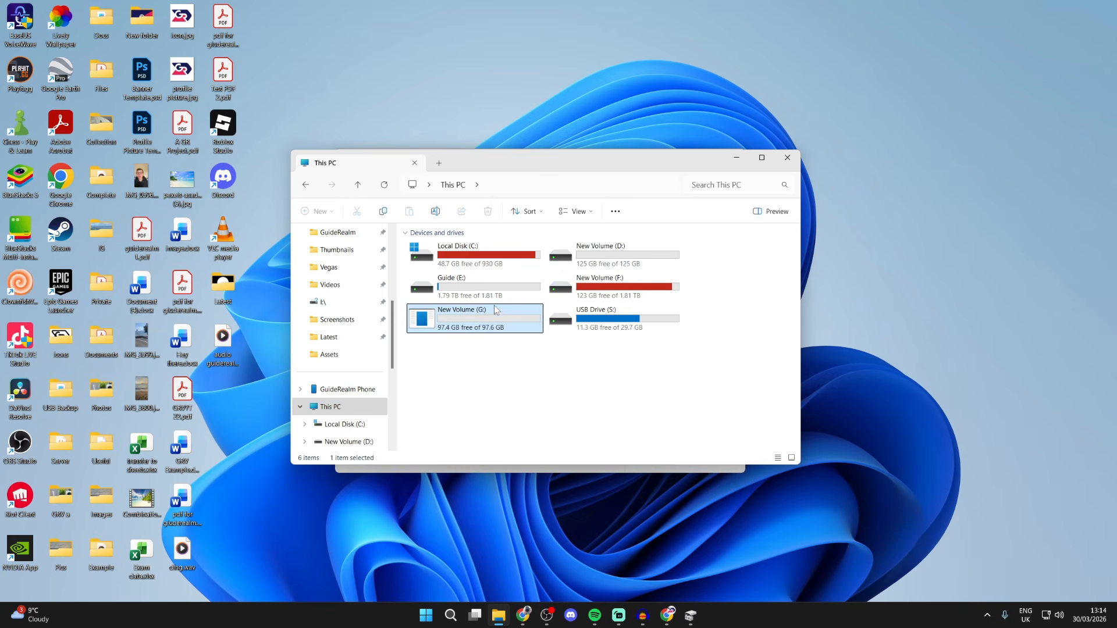
{"action": "left_click", "coordinate": [605, 256]}
{"action": "left_click", "coordinate": [476, 330]}
{"action": "left_click", "coordinate": [618, 269]}
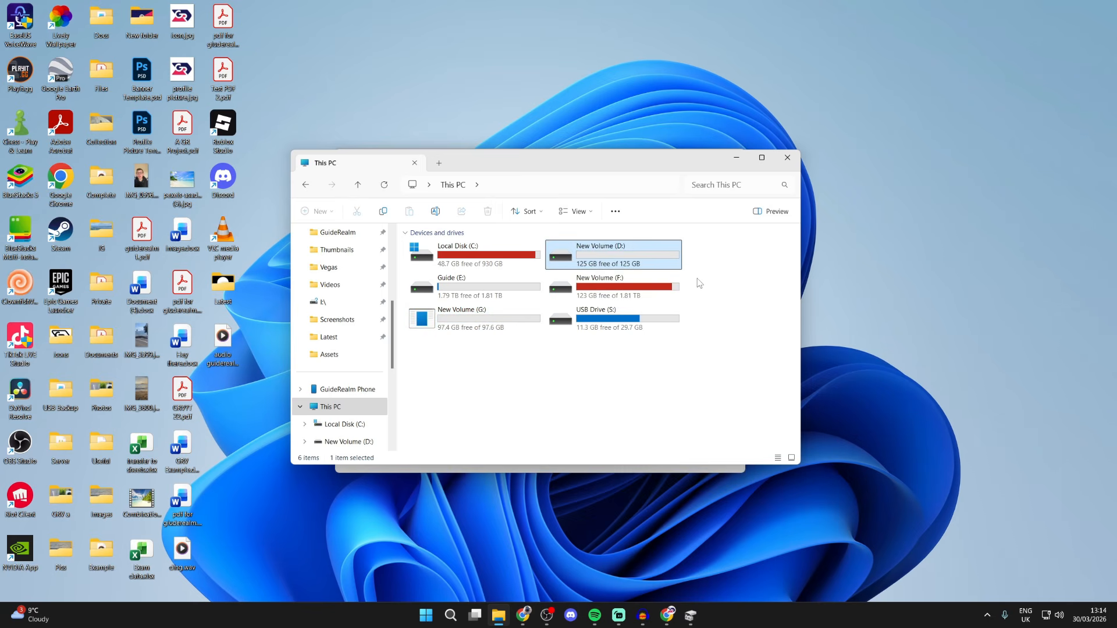